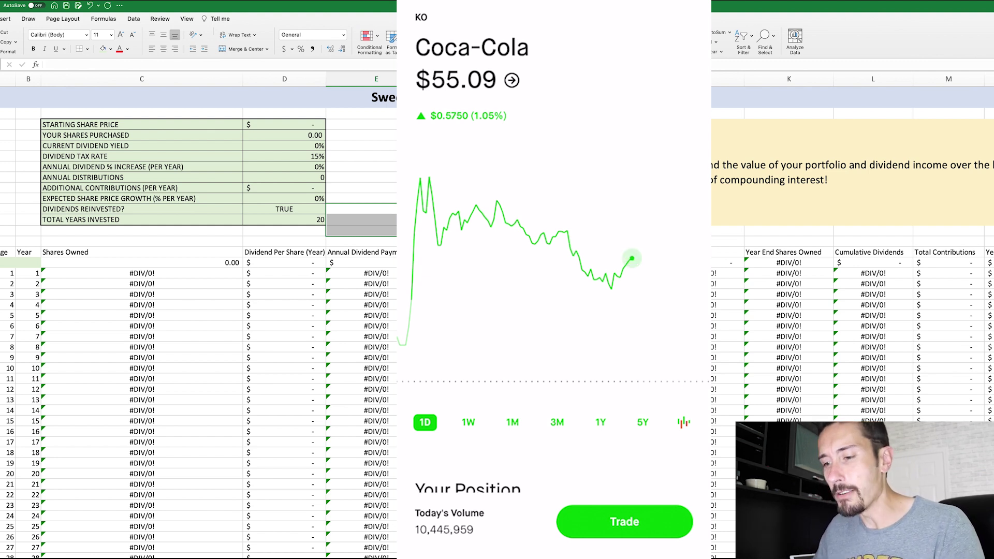
Step: Enter a starting share price of 55.09 and 90 shares purchased in the calculator's input table
left_click(347, 148)
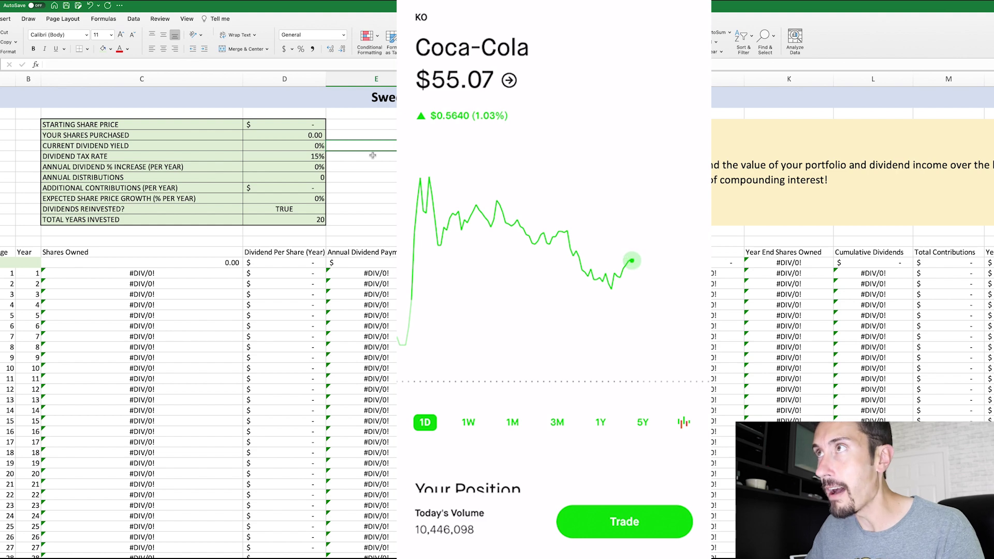
left_click(291, 125)
type("55.09")
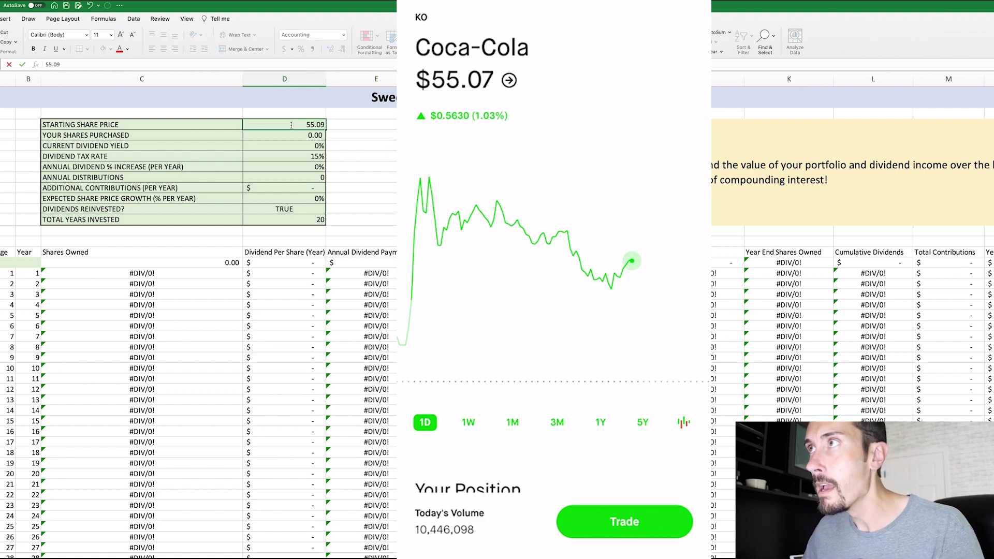
key("Return")
type("90")
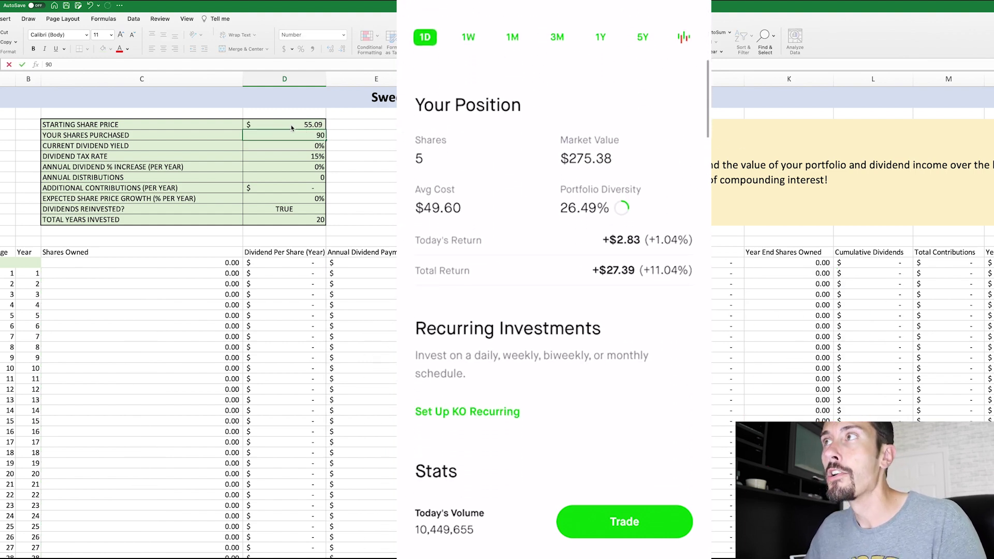
key("Return")
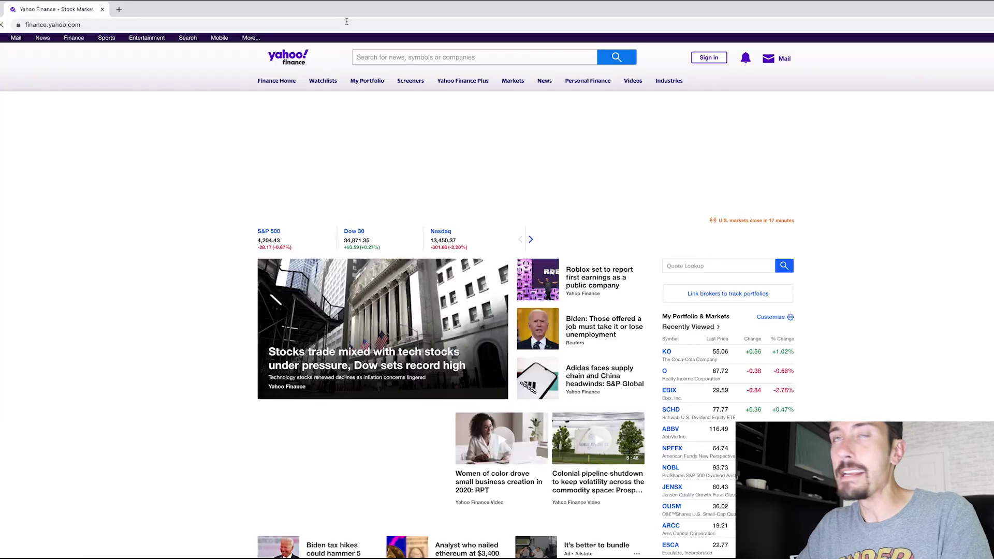
Step: Switch to Yahoo Finance, look up KO, and highlight the forward dividend yield percentage on The Coca-Cola Company's quote page
left_click(392, 58)
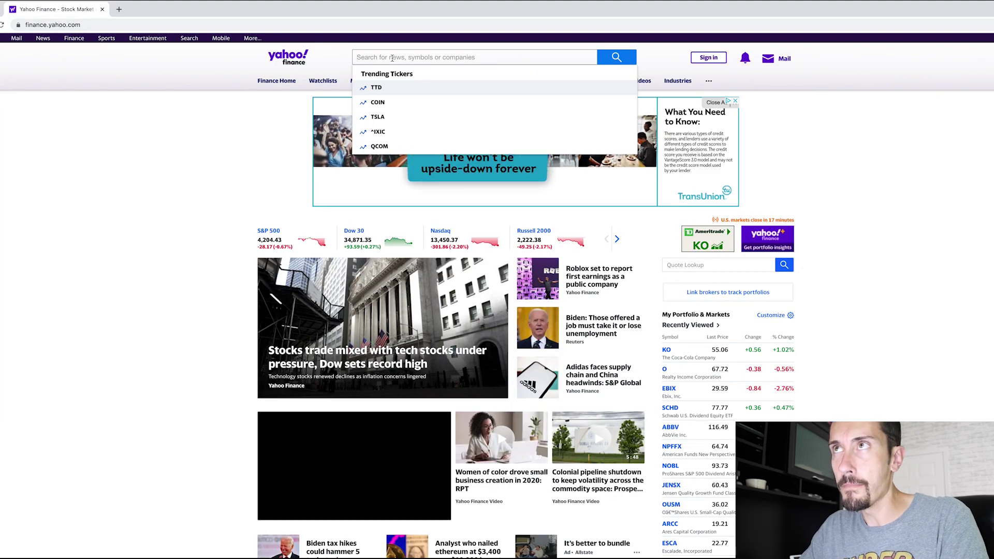
type("KO")
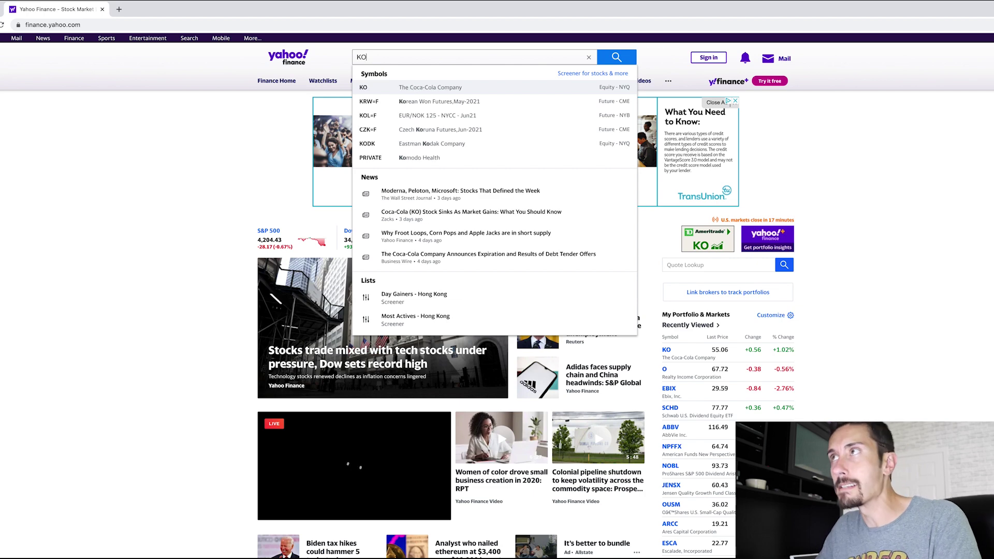
left_click(395, 87)
scroll(145, 204, "down", 1)
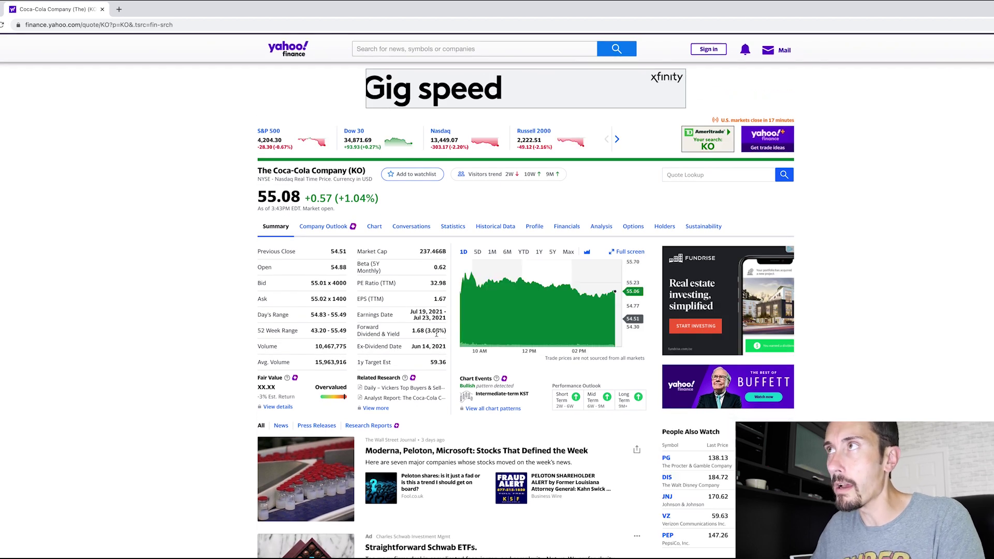
left_click_drag(427, 332, 445, 331)
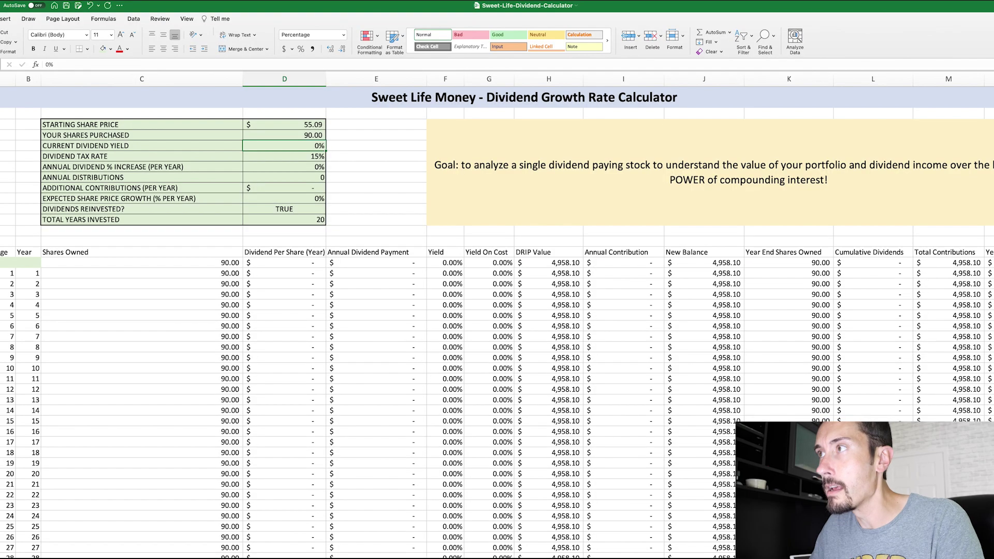
Step: Back in the Excel dividend calculator, set the current dividend yield to 3.08%
left_click(328, 145)
left_click_drag(327, 145, 69, 145)
left_click(299, 148)
type("3.08")
key("Return")
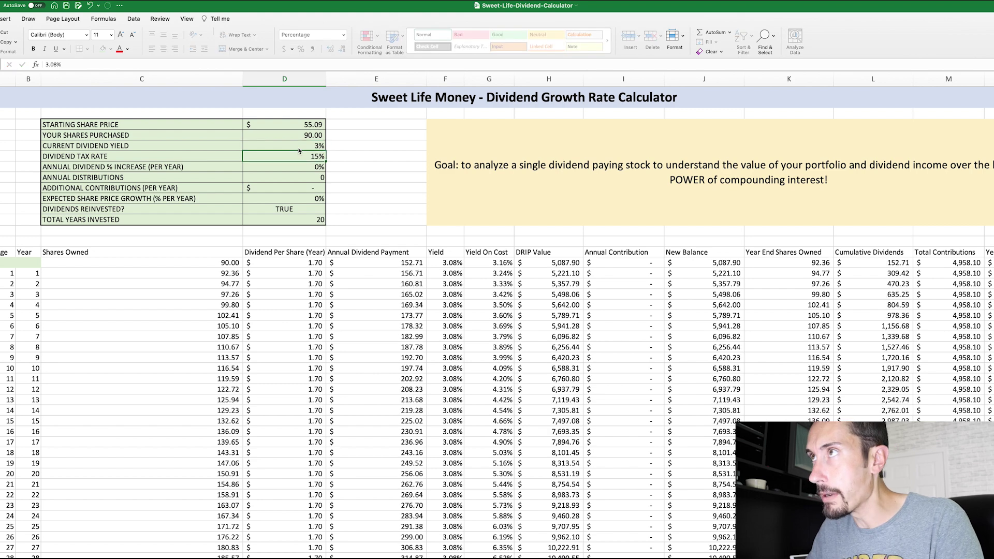
Step: Set the annual dividend increase to 3% per year and the annual distributions to 4
key("Return")
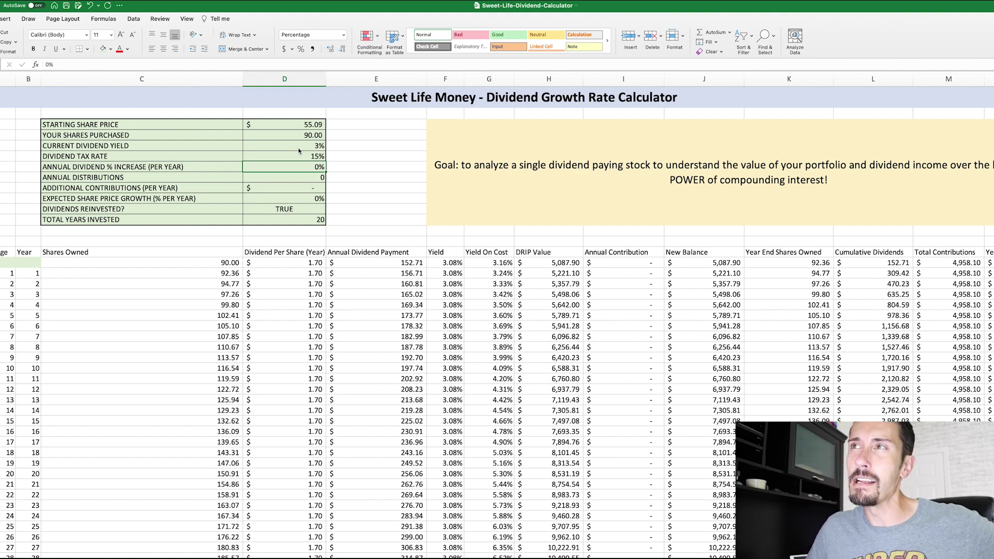
type("3")
key("Return")
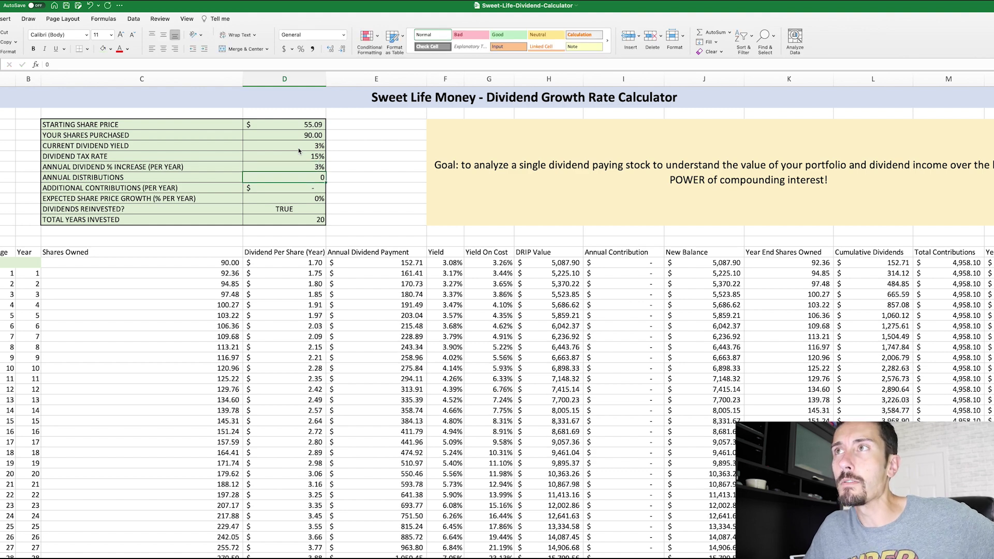
type("4")
key("Return")
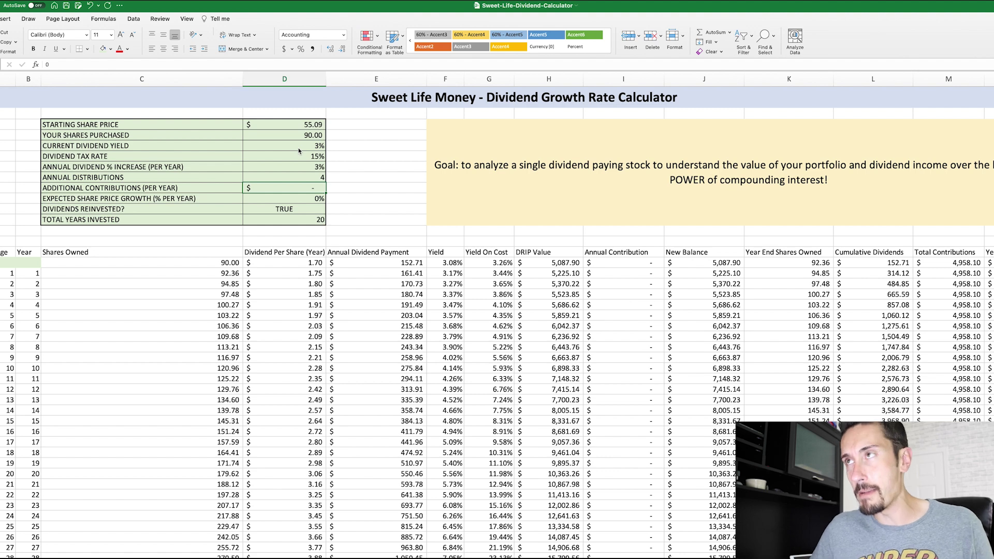
Step: Set the expected share price growth to 5% per year, skipping the additional contributions
key("Return")
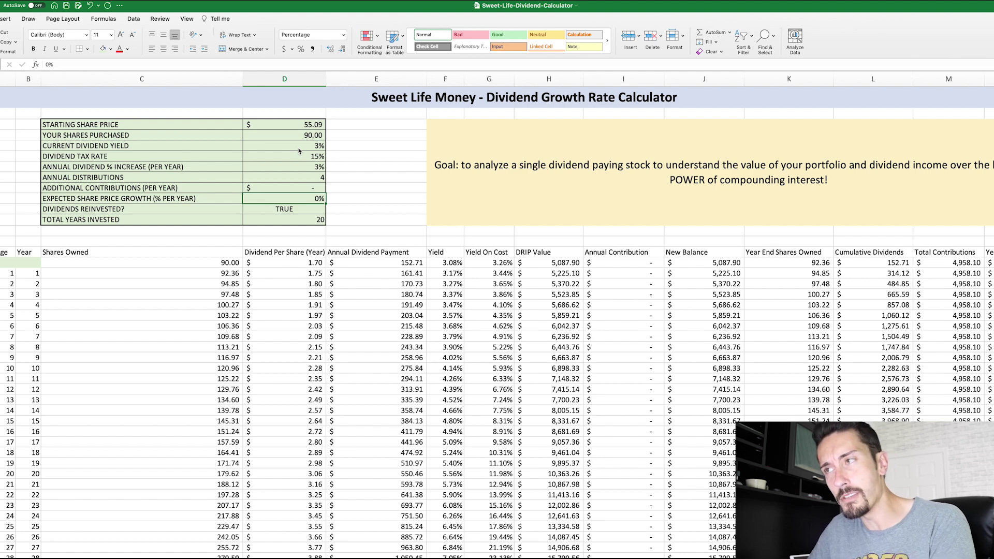
type("5")
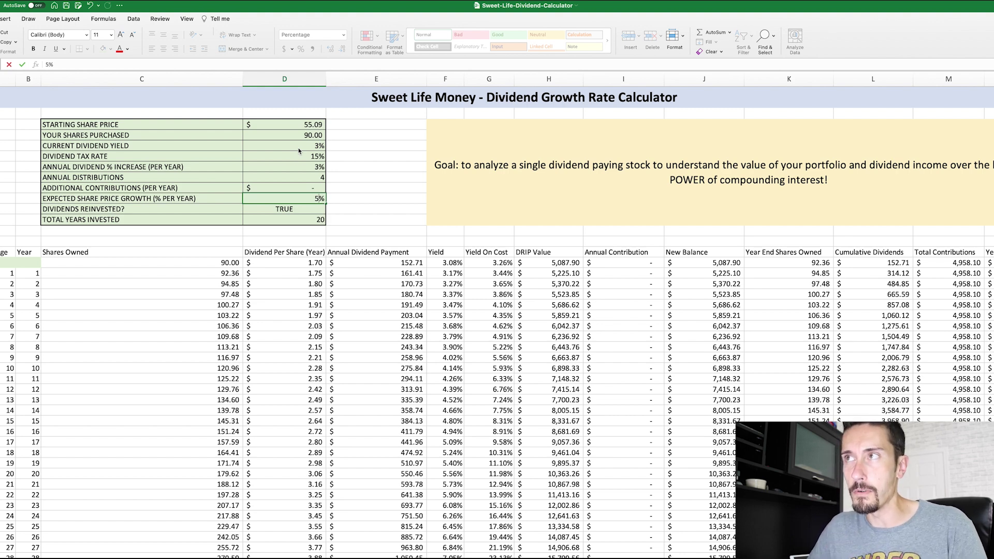
key("Return")
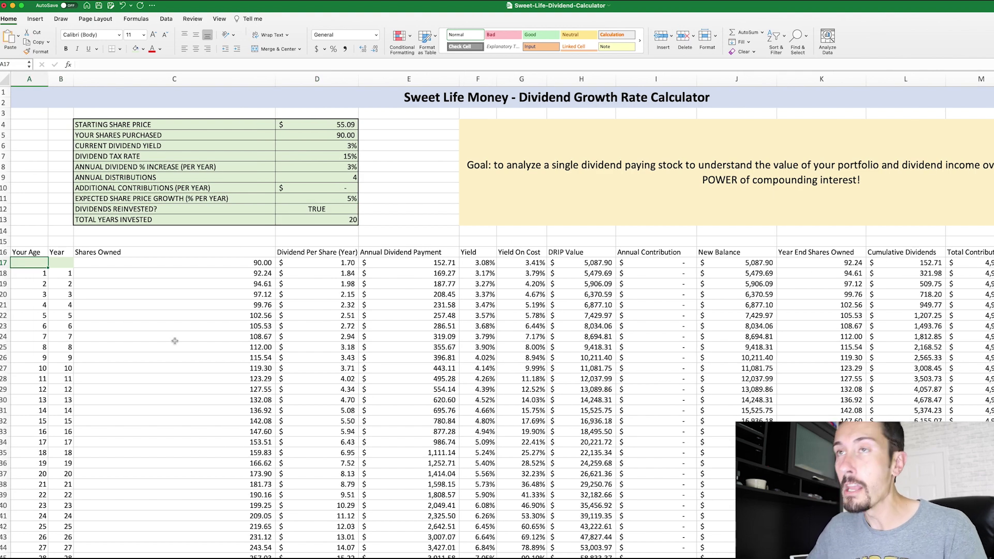
Step: Enter 20 as the starting age and 2021 as the starting year in the projection table's first row
type("20")
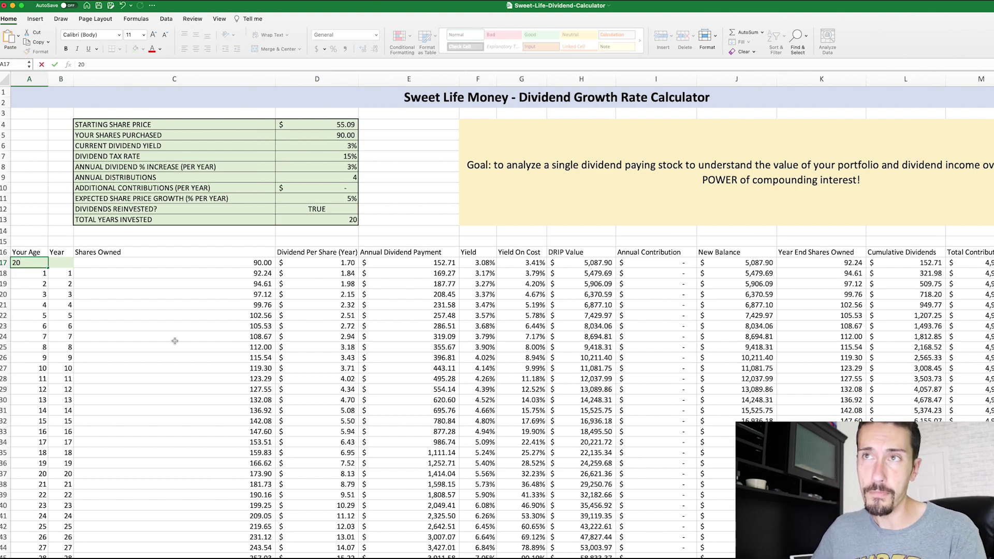
key("Tab")
type("2021")
key("Return")
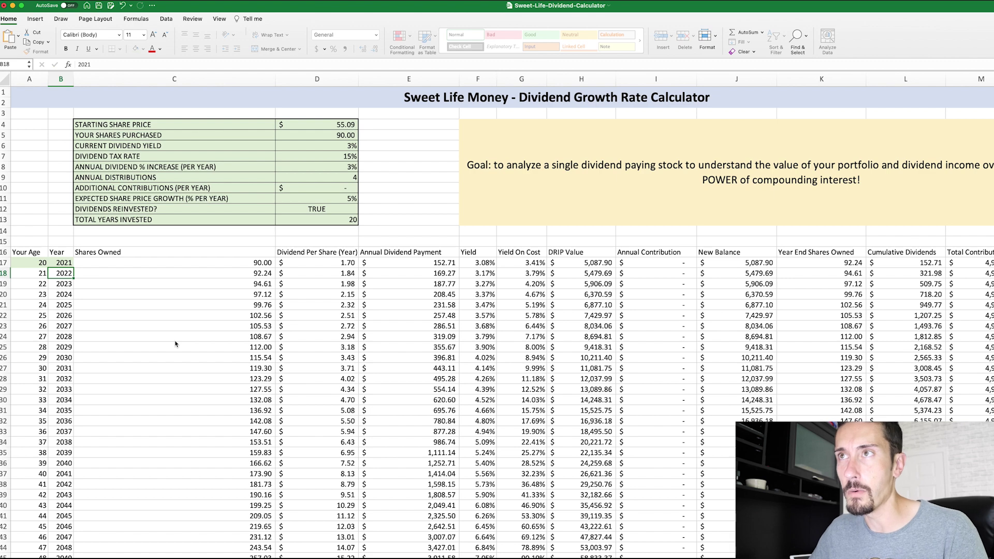
key("Up")
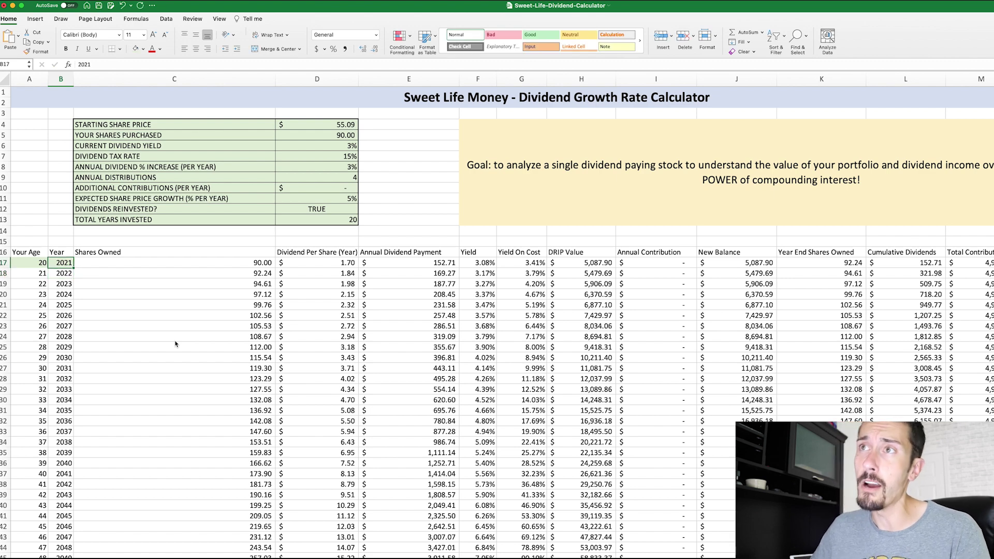
Step: Examine the 2021 row's shares owned, dividend per share, annual dividend payment and new balance cells
scroll(497, 310, "up", 5)
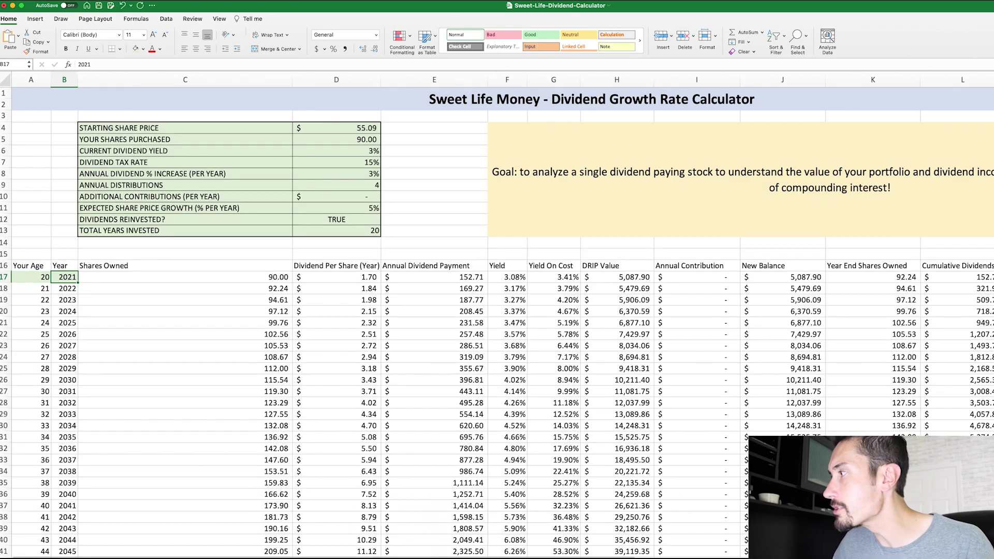
scroll(572, 271, "up", 3)
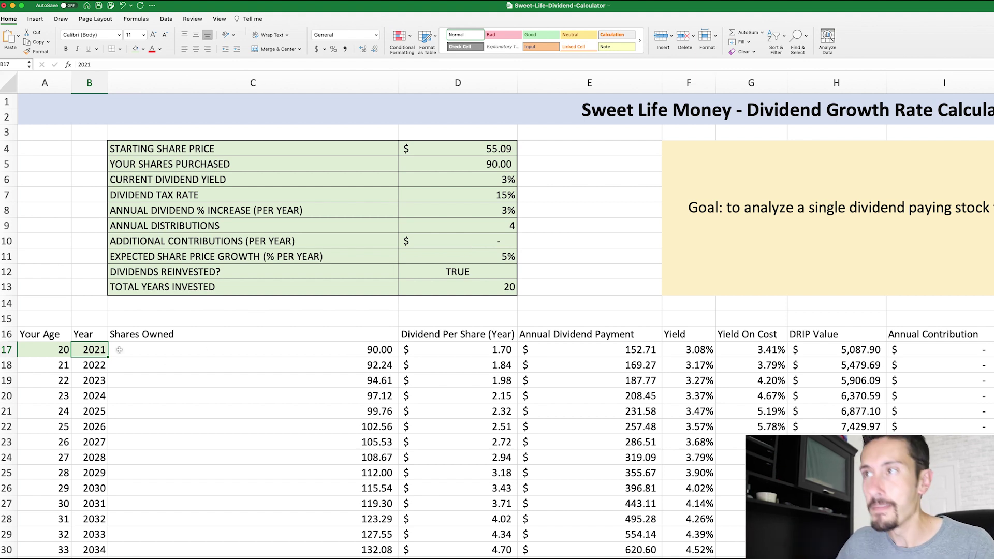
left_click(333, 350)
scroll(425, 353, "right", 3)
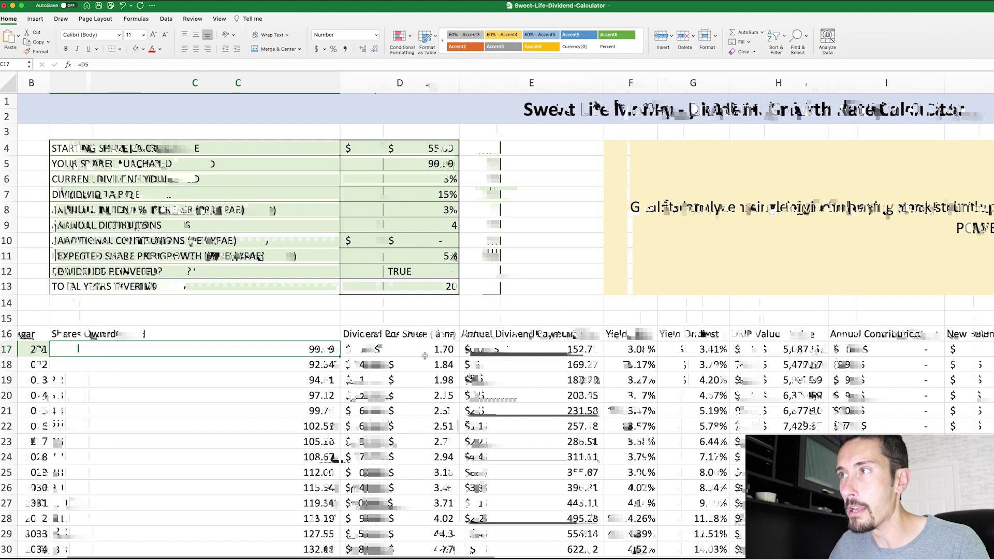
left_click(425, 353)
scroll(569, 409, "down", 1)
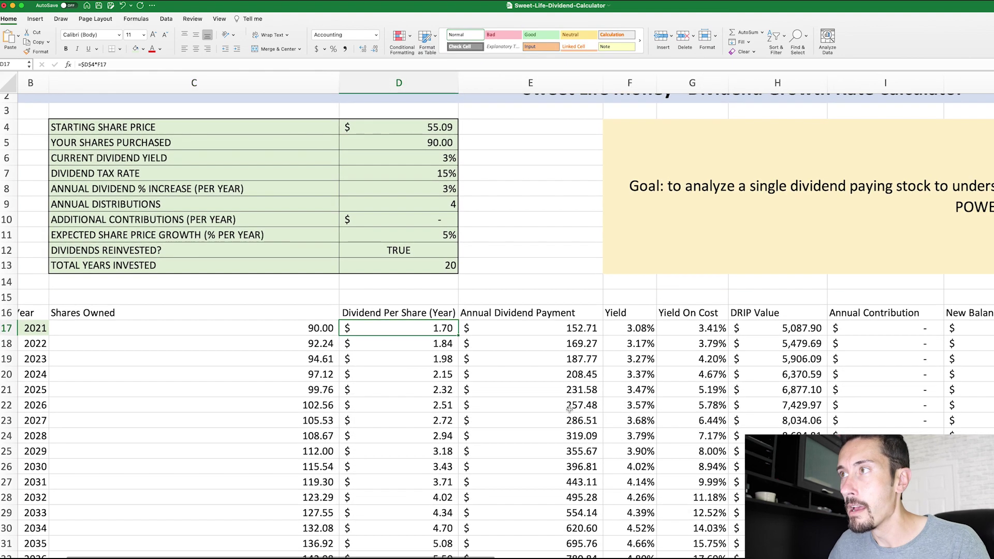
left_click(551, 331)
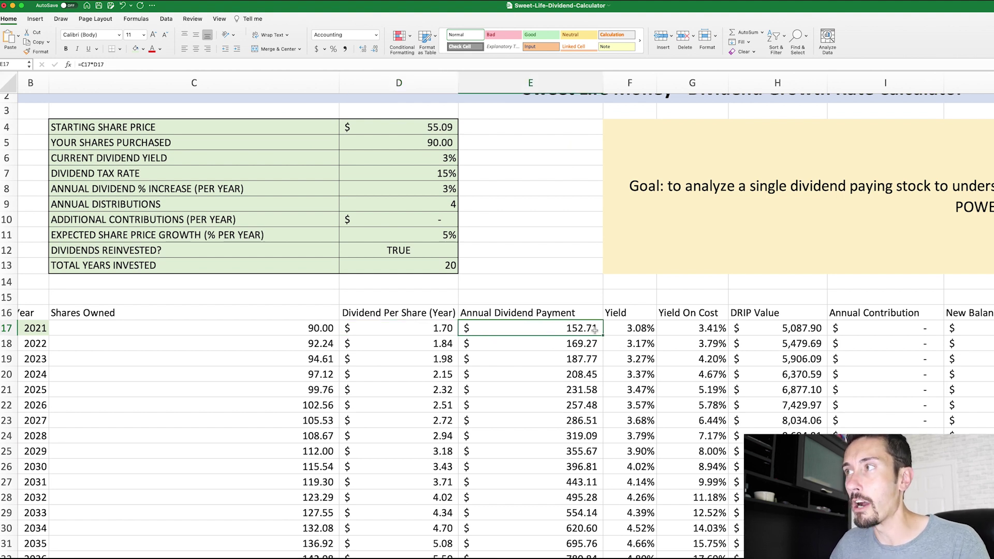
left_click(408, 330)
left_click(290, 327)
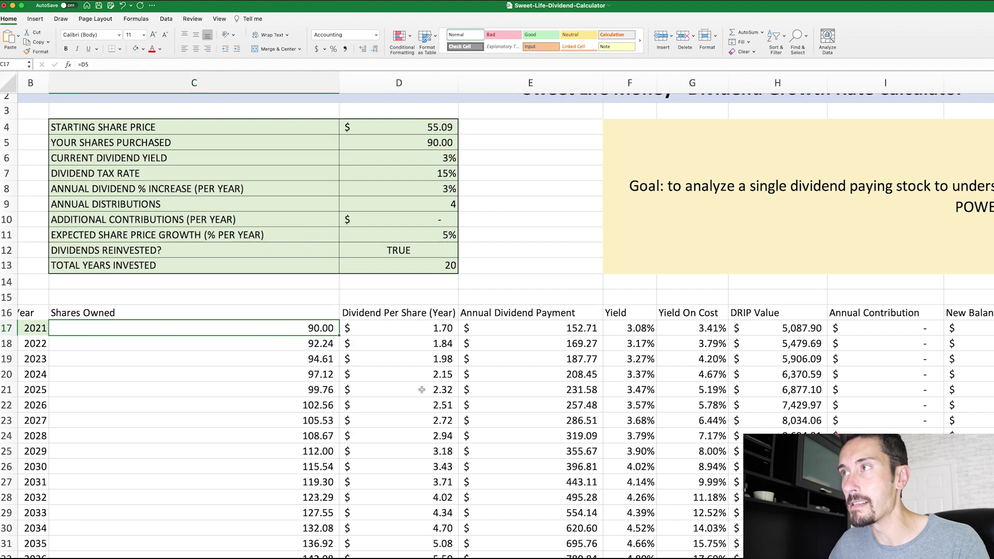
left_click(557, 332)
scroll(683, 381, "right", 5)
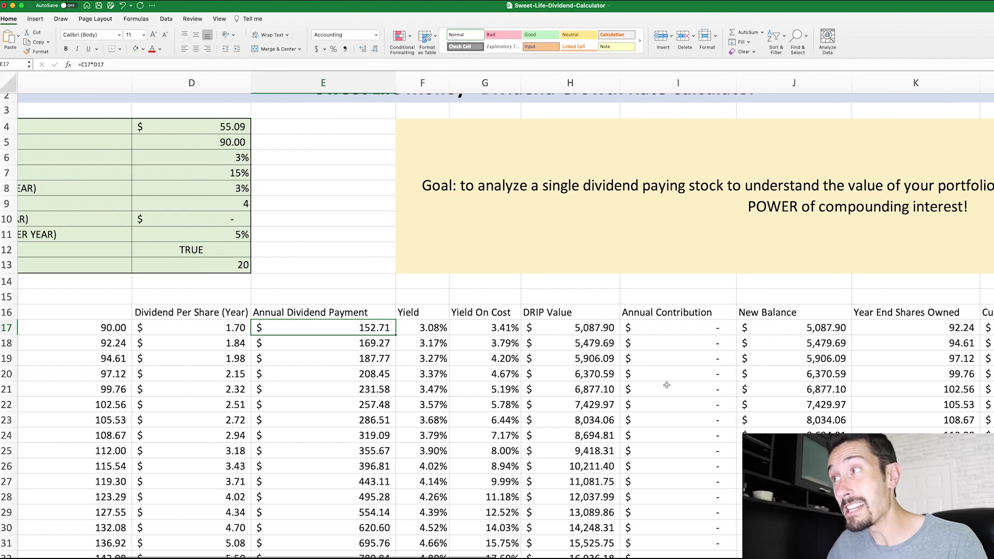
scroll(667, 385, "right", 2)
left_click(742, 327)
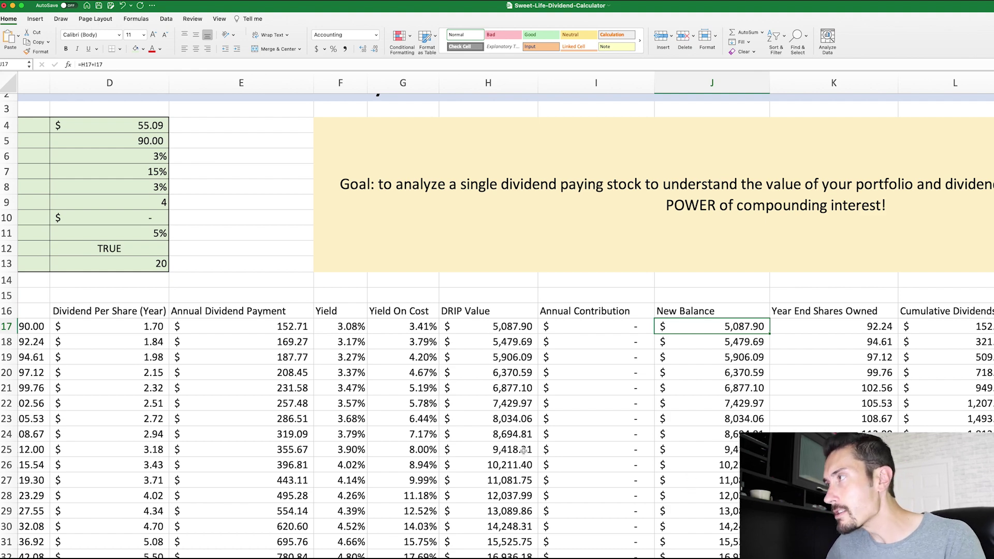
Step: Highlight the 2041 row in the projection table and review its shares, dividend payment, yield on cost and new balance
scroll(524, 450, "left", 10)
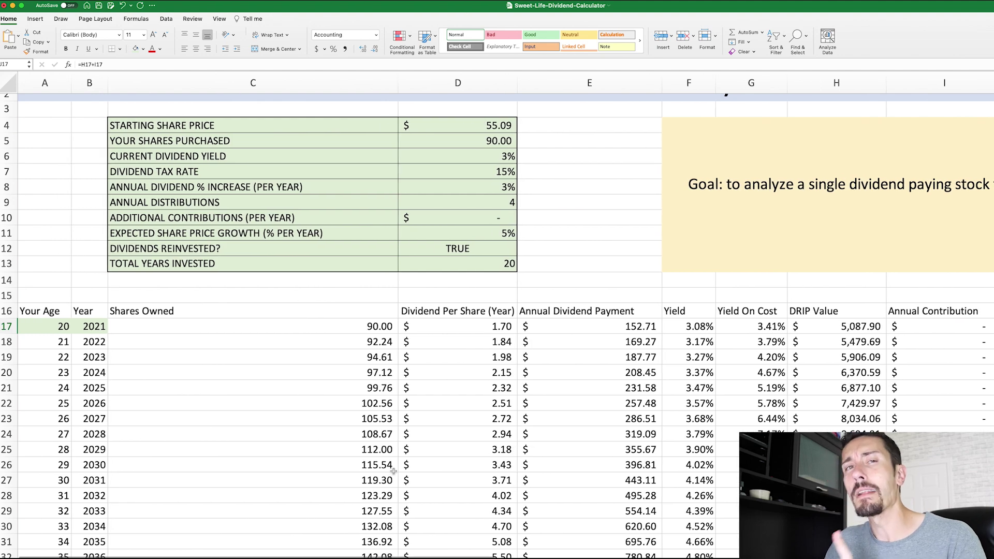
scroll(344, 438, "down", 5)
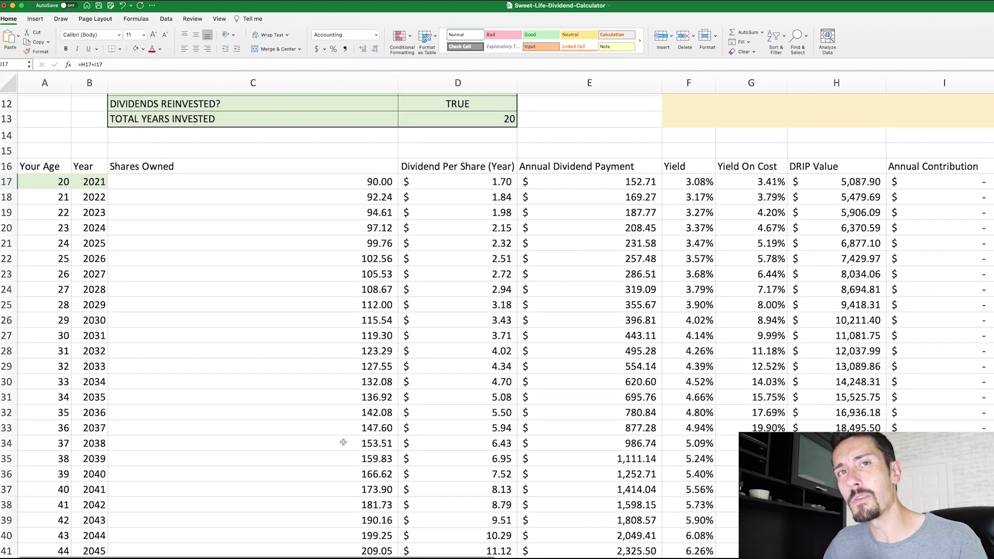
left_click(4, 416)
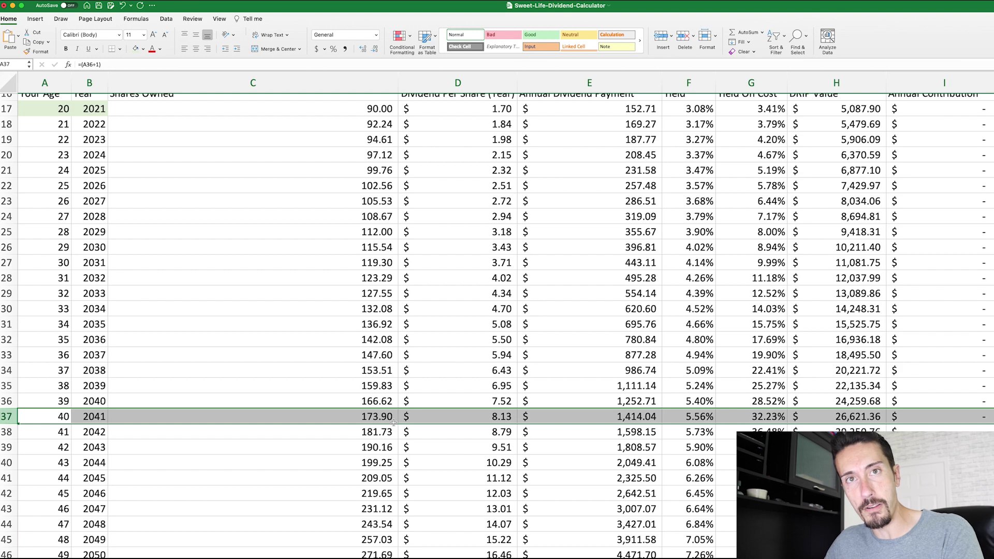
scroll(769, 410, "right", 1)
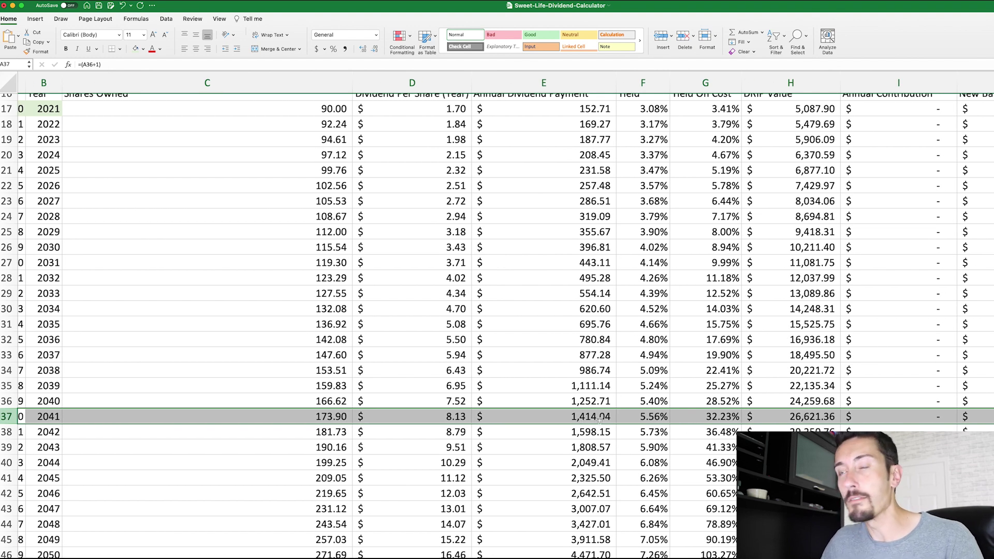
scroll(600, 421, "right", 5)
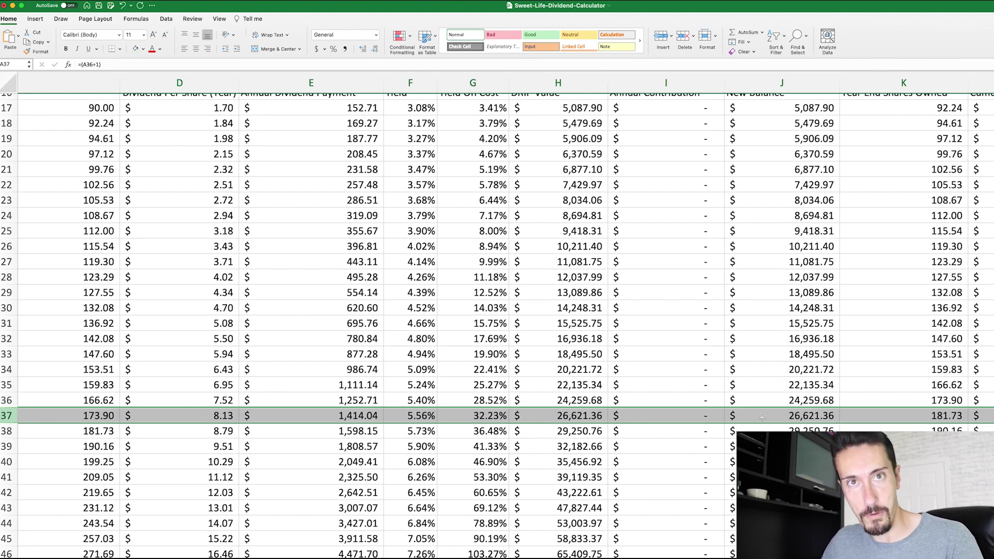
scroll(762, 417, "right", 1)
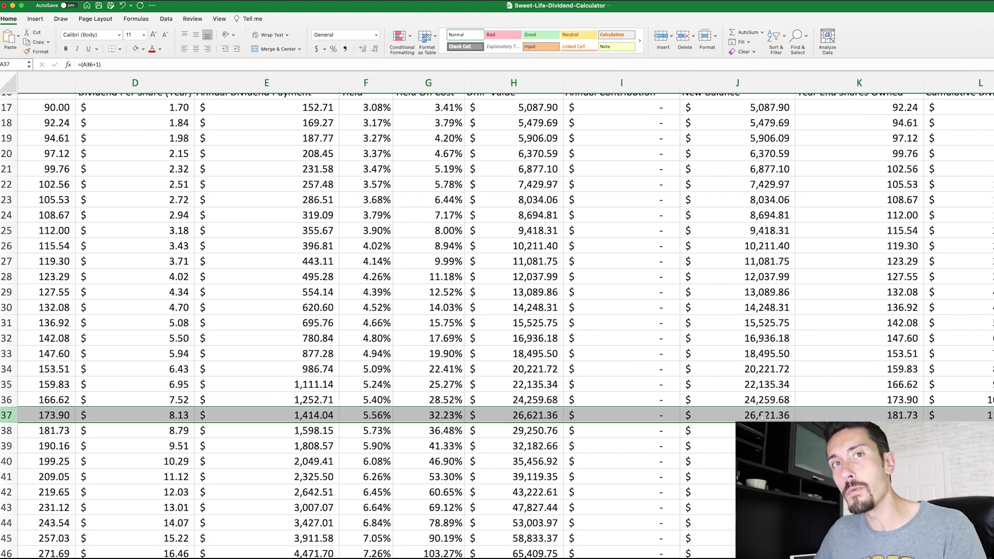
scroll(762, 416, "left", 7)
scroll(762, 417, "up", 5)
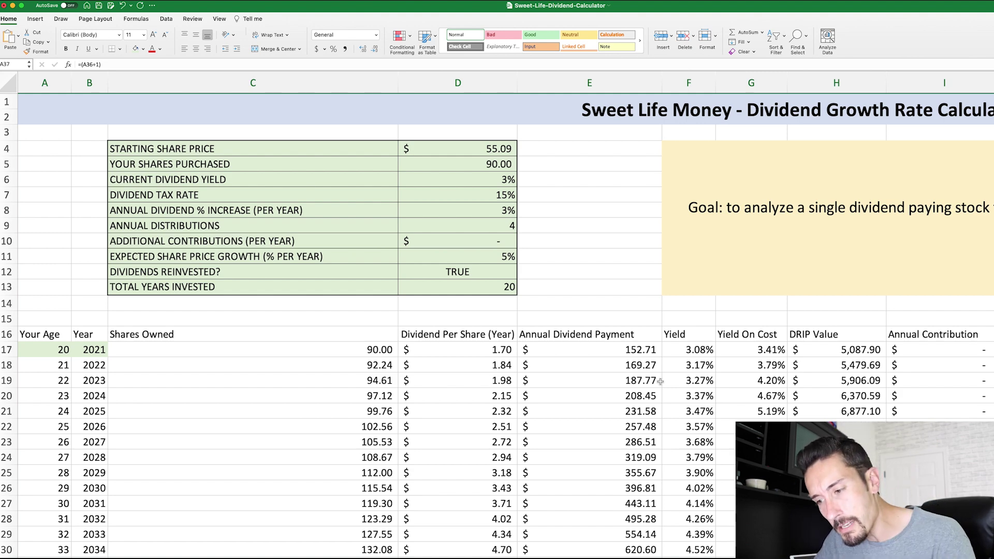
Step: Set the additional contributions per year to $1,200
left_click(473, 242)
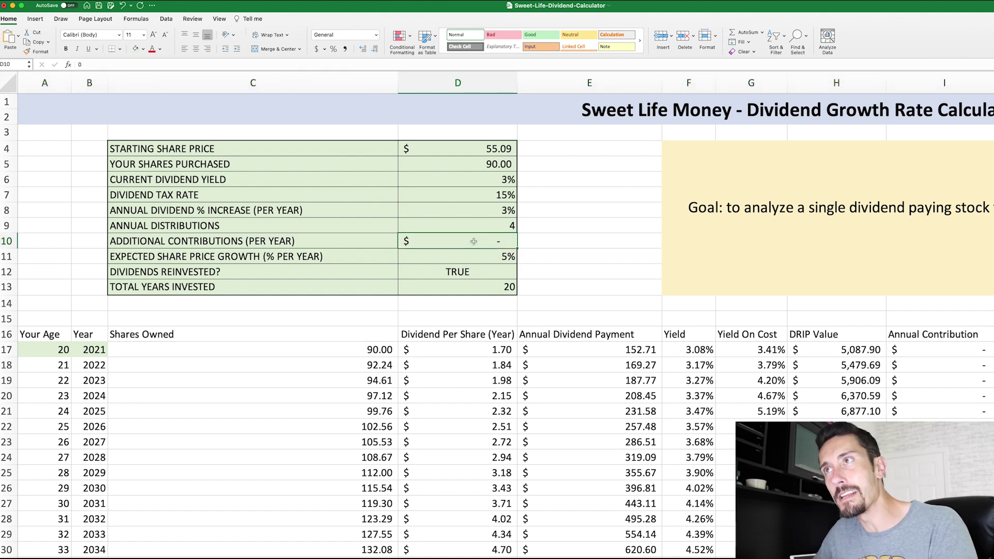
type("1200")
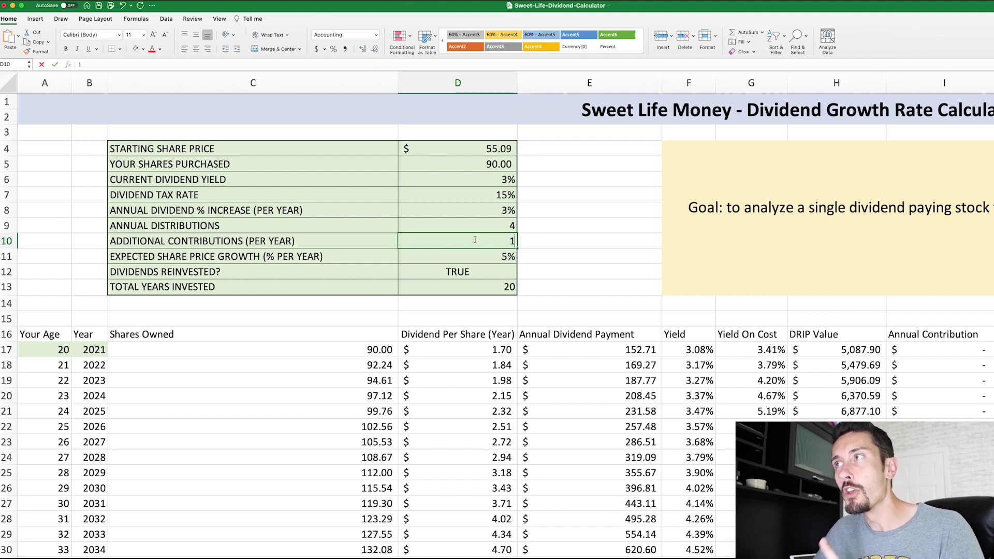
key("Return")
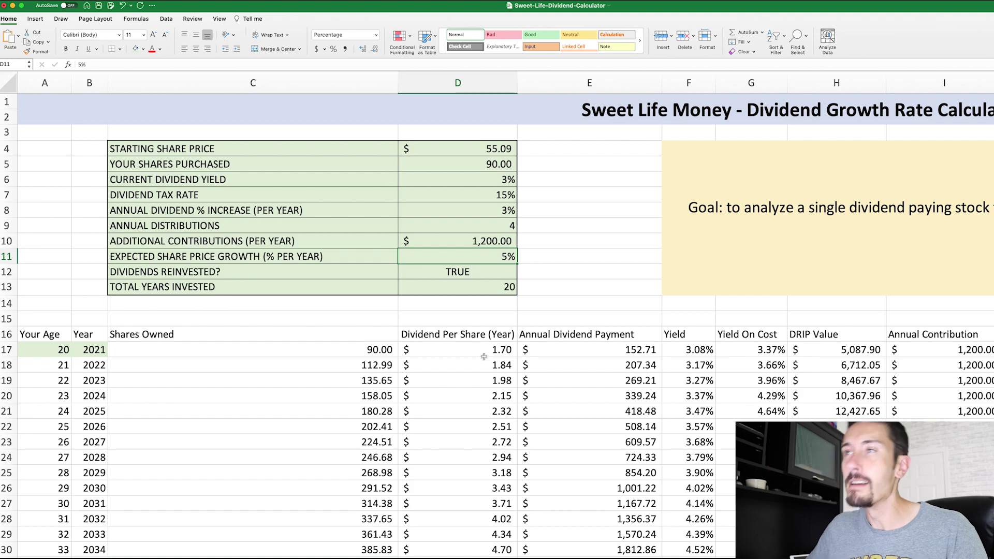
Step: Highlight the 2041 row of the recalculated projection and review its annual dividend payment, yield on cost, new balance and cumulative dividends
scroll(484, 356, "down", 3)
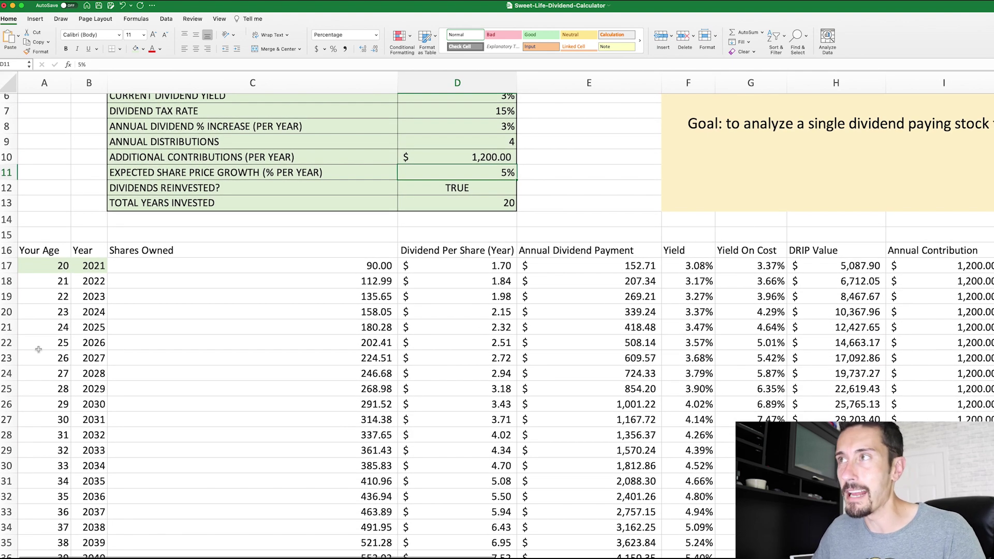
scroll(75, 361, "down", 6)
left_click(6, 420)
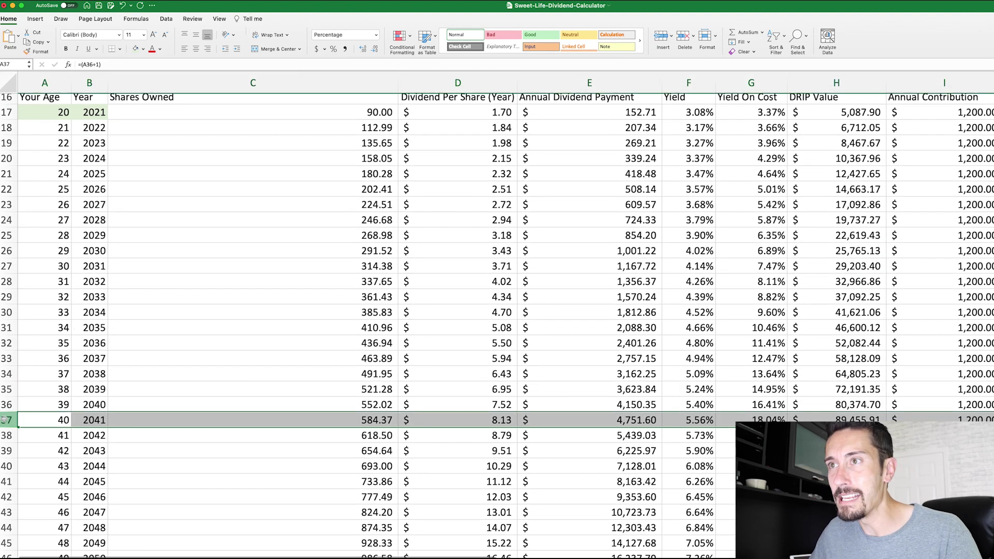
scroll(140, 421, "right", 2)
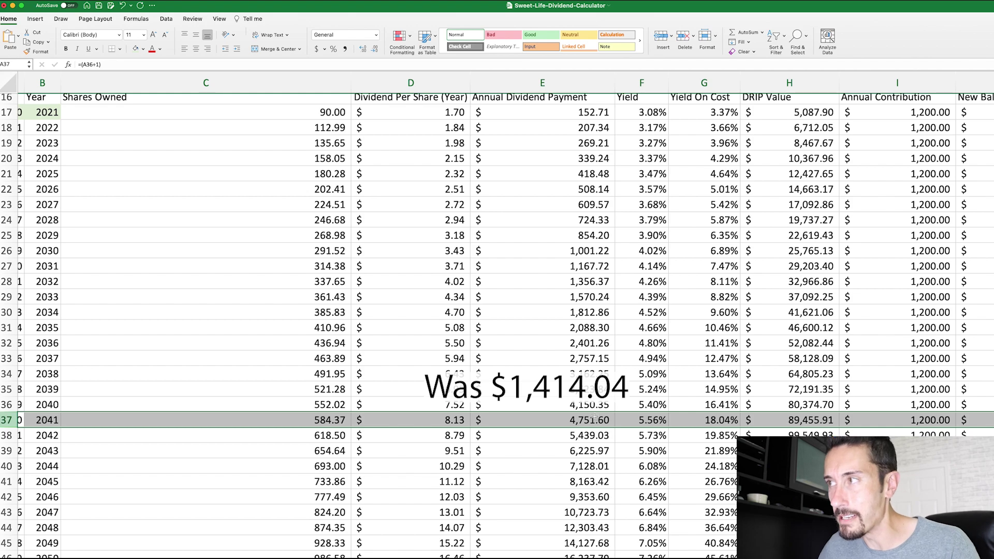
scroll(601, 420, "right", 2)
scroll(823, 422, "right", 2)
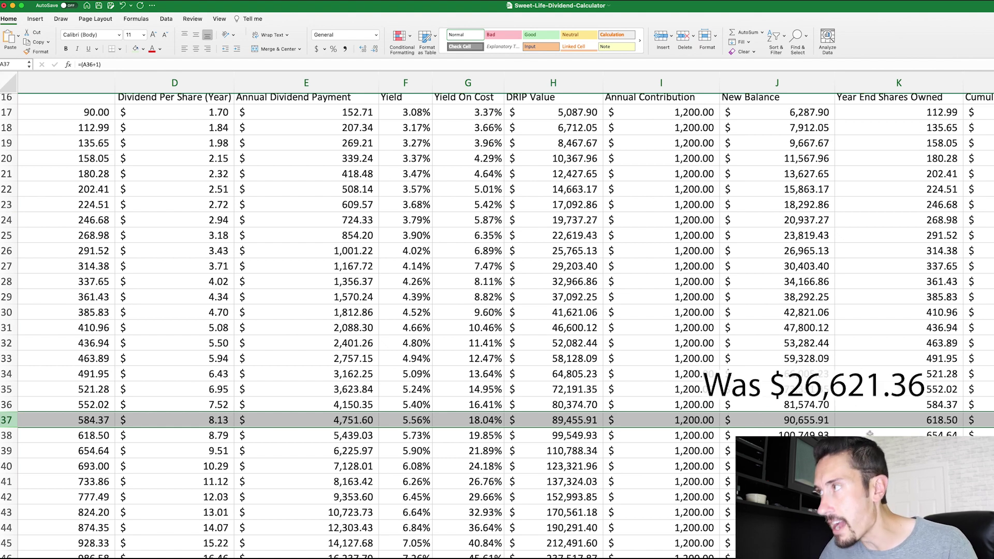
scroll(869, 434, "up", 1)
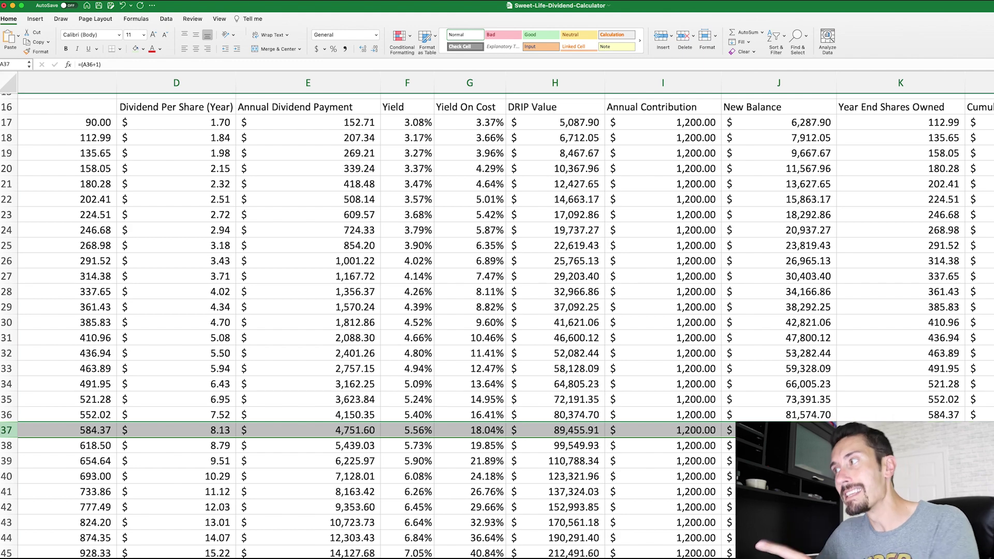
scroll(497, 311, "right", 3)
scroll(684, 414, "right", 2)
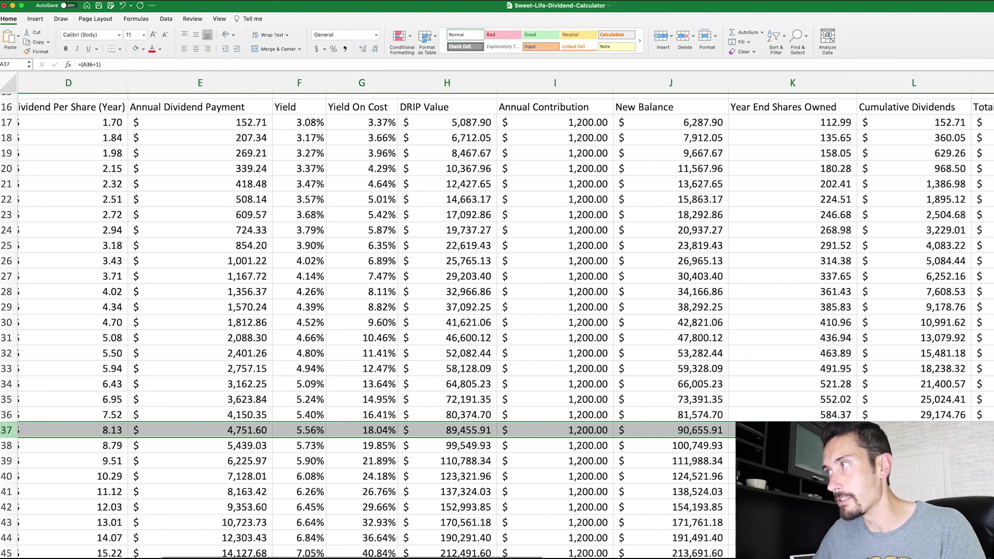
scroll(683, 414, "left", 10)
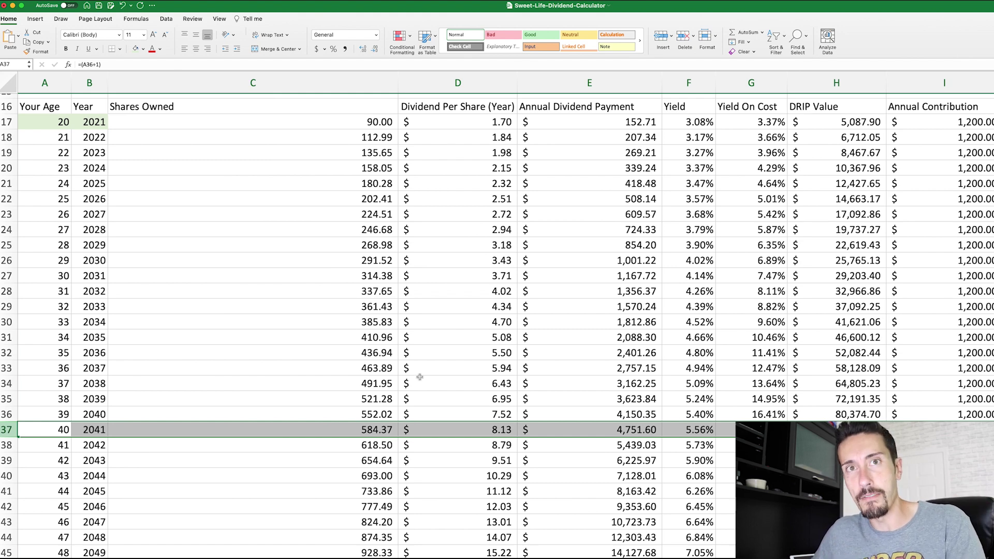
Step: Look through the later projection years, highlighting the 2063 row for its dividend payment and the 2062 row for its DRIP value
scroll(452, 427, "down", 1)
scroll(452, 427, "down", 15)
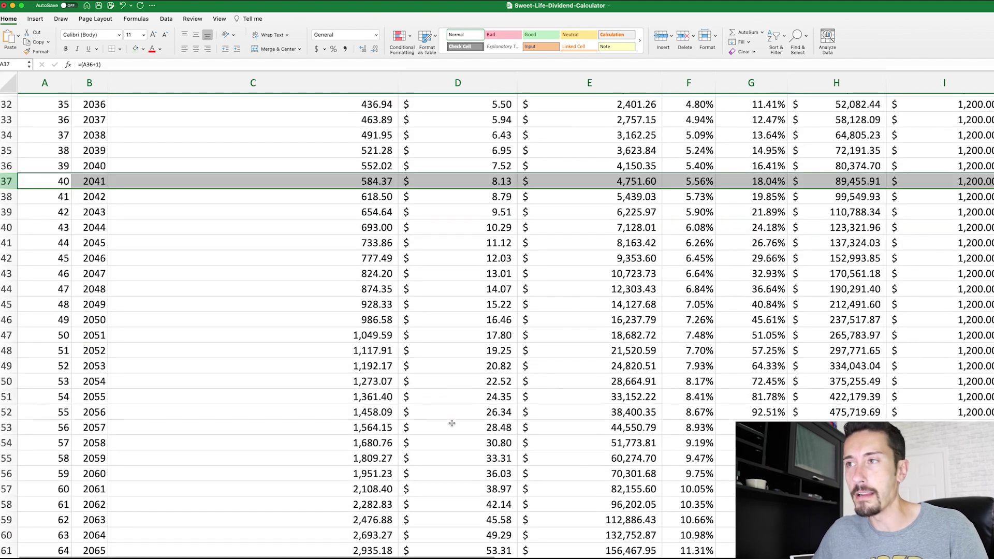
scroll(452, 424, "down", 11)
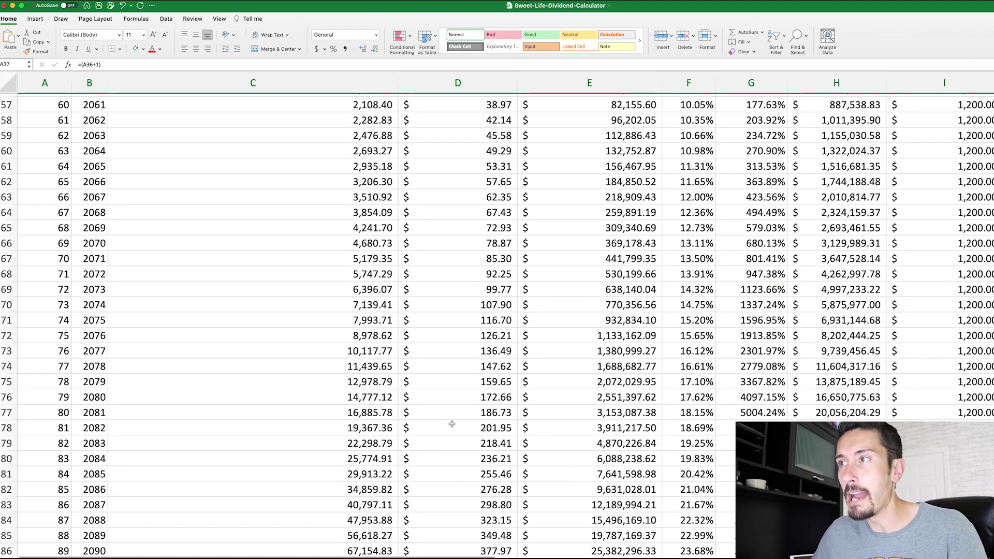
scroll(452, 424, "up", 14)
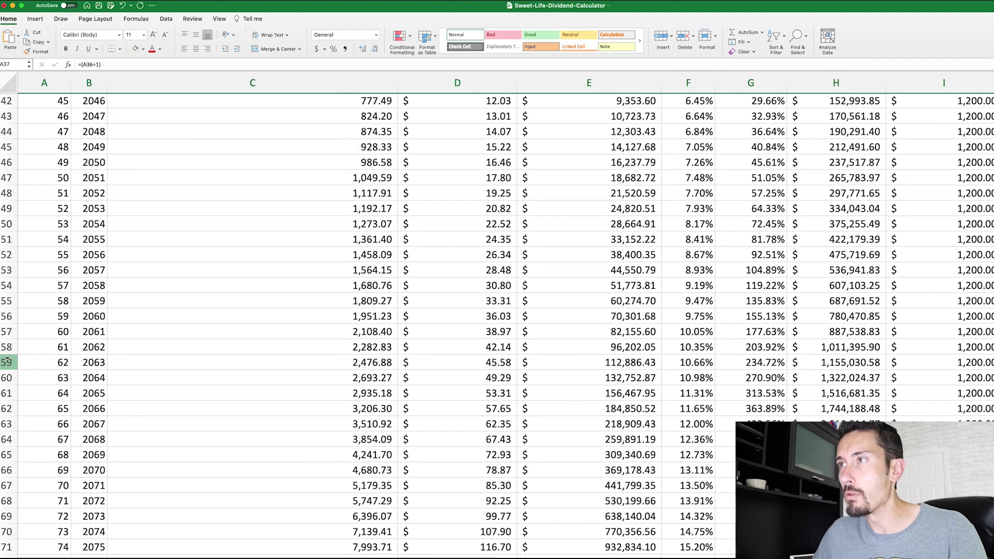
left_click(7, 363)
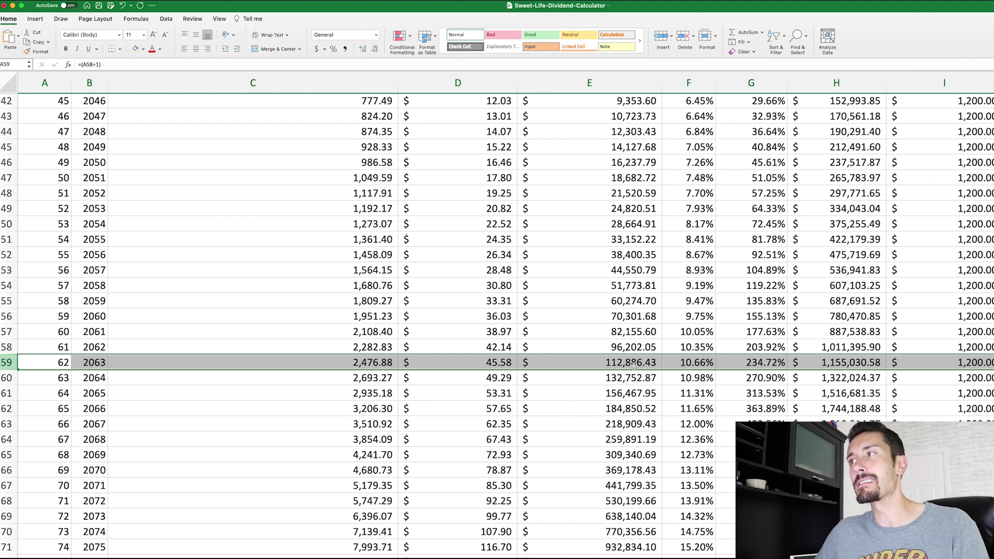
scroll(582, 365, "right", 2)
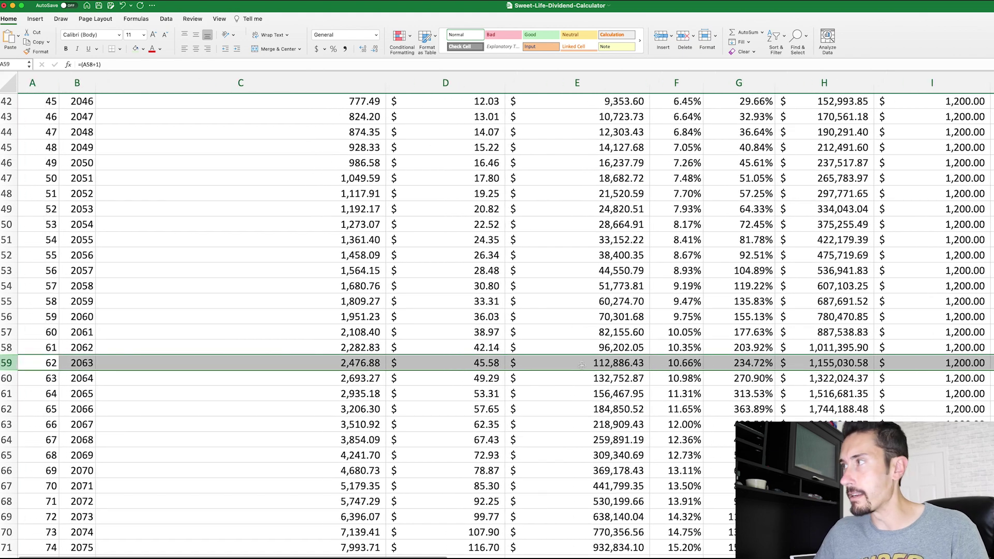
left_click(10, 347)
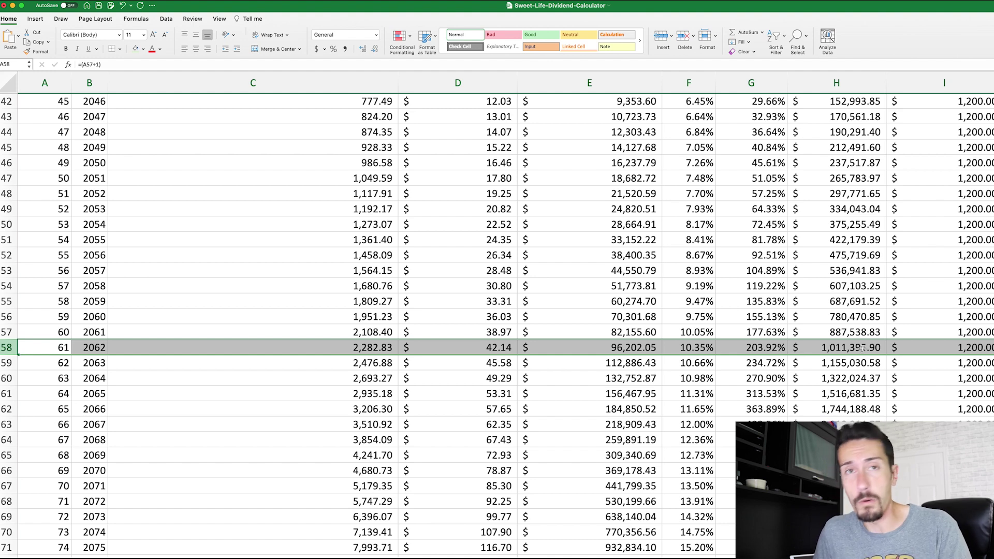
Step: Change the starting age in the projection table's first row to 35
scroll(879, 332, "up", 15)
scroll(932, 331, "down", 1)
left_click(57, 335)
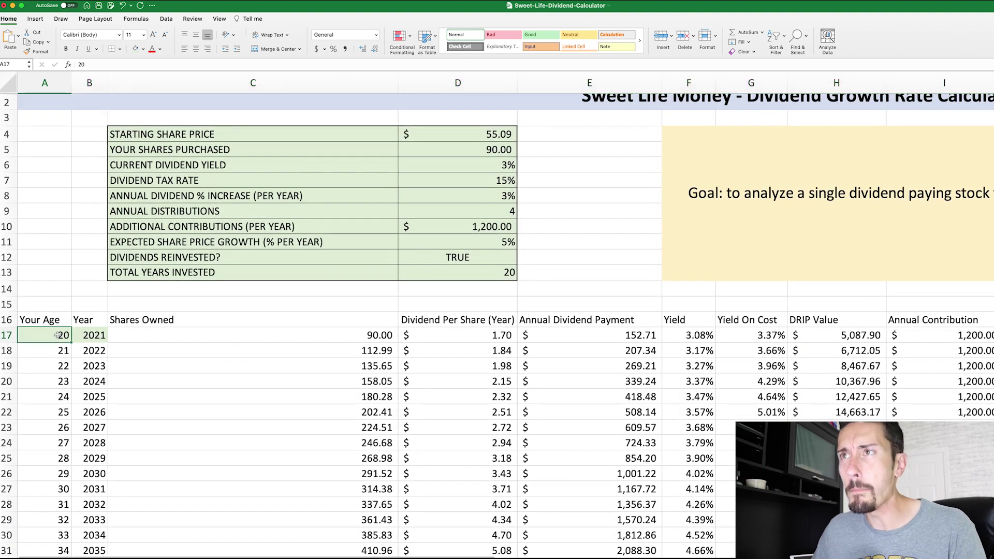
type("35")
key("Return")
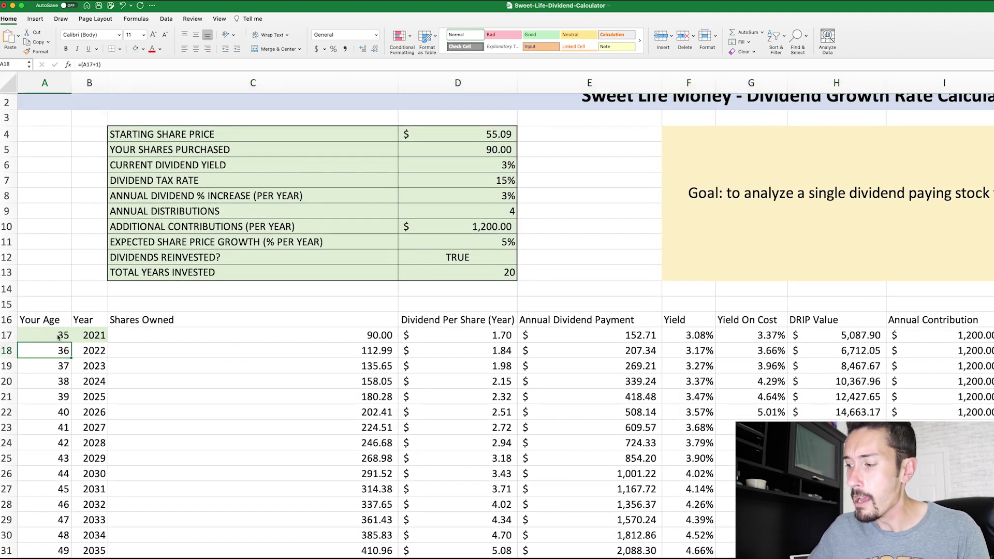
Step: Highlight 2063 from annual dividend payment back to age, and 2062 from DRIP value back to age, to compare the ages reached
scroll(142, 382, "down", 13)
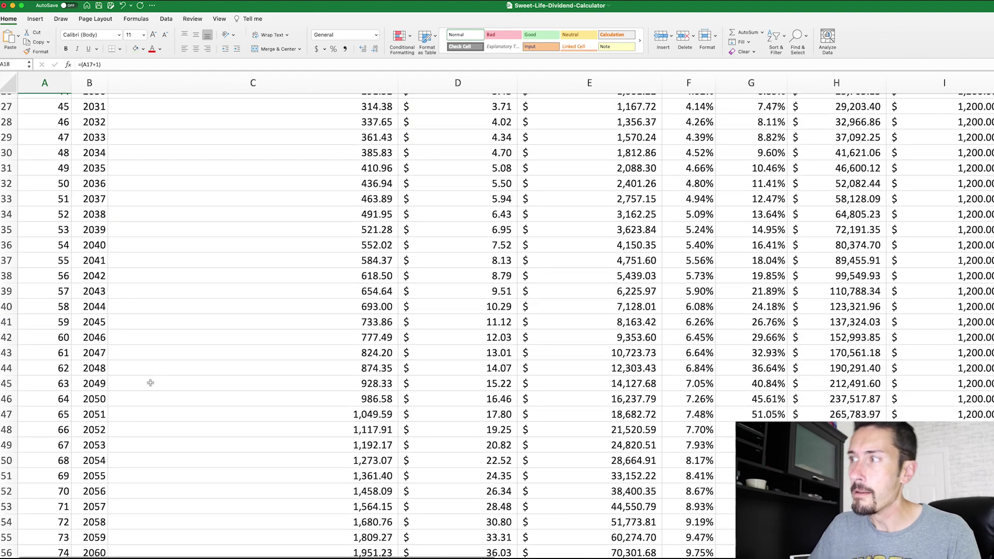
left_click_drag(638, 377, 62, 377)
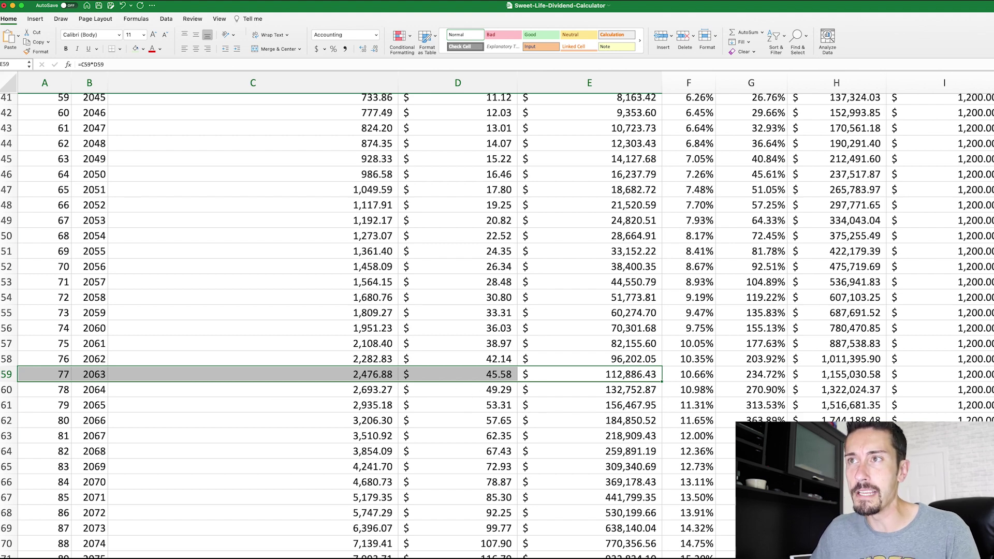
left_click_drag(876, 359, 49, 359)
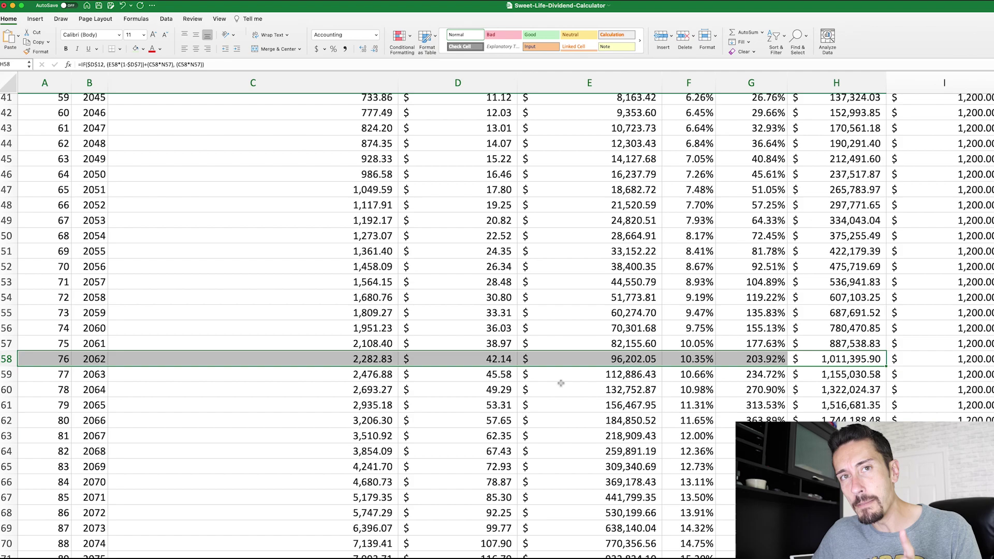
scroll(561, 383, "up", 7)
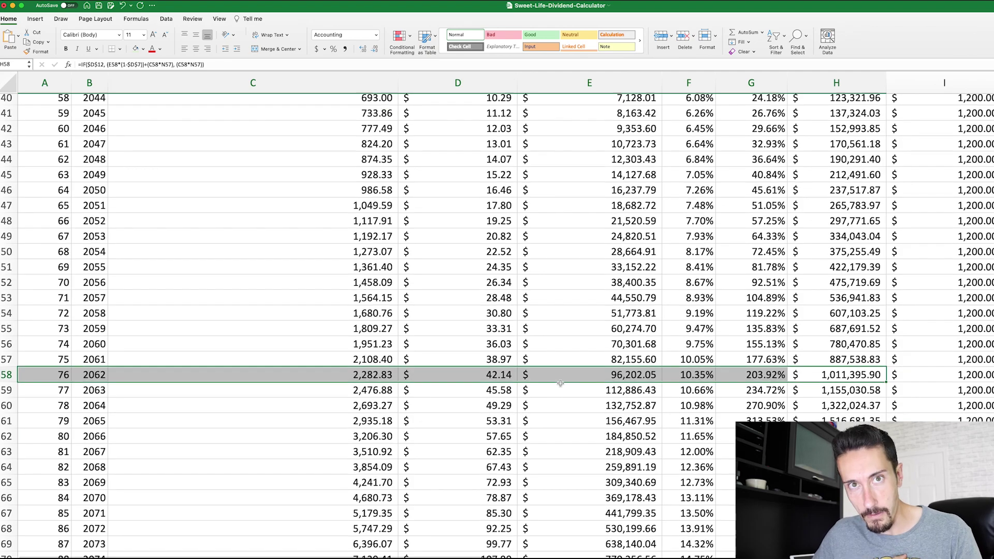
scroll(561, 383, "up", 5)
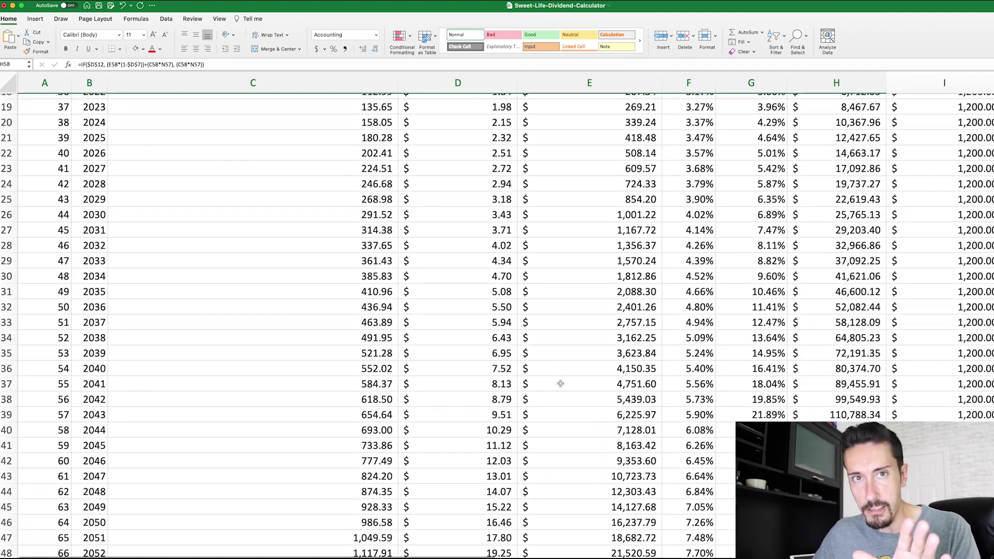
scroll(561, 383, "up", 2)
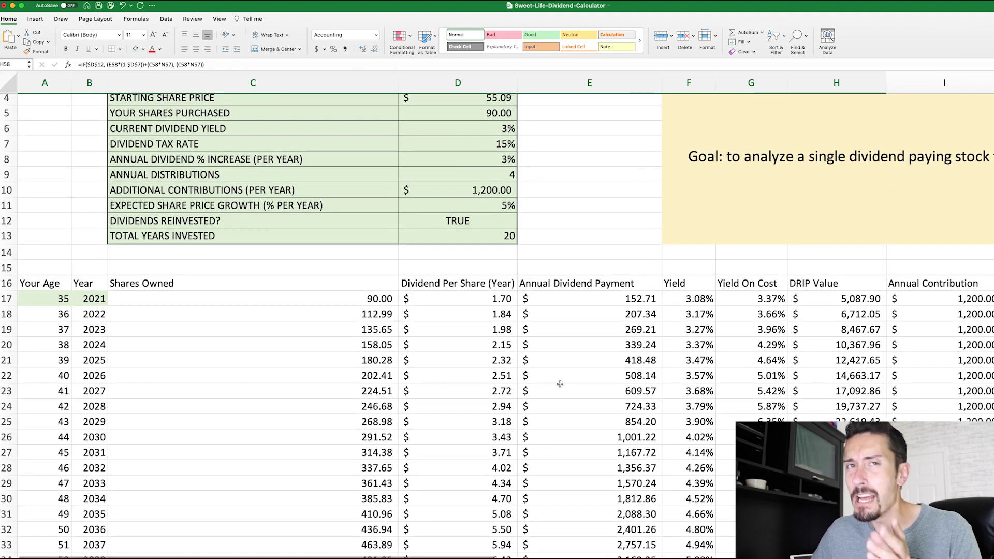
scroll(561, 383, "up", 2)
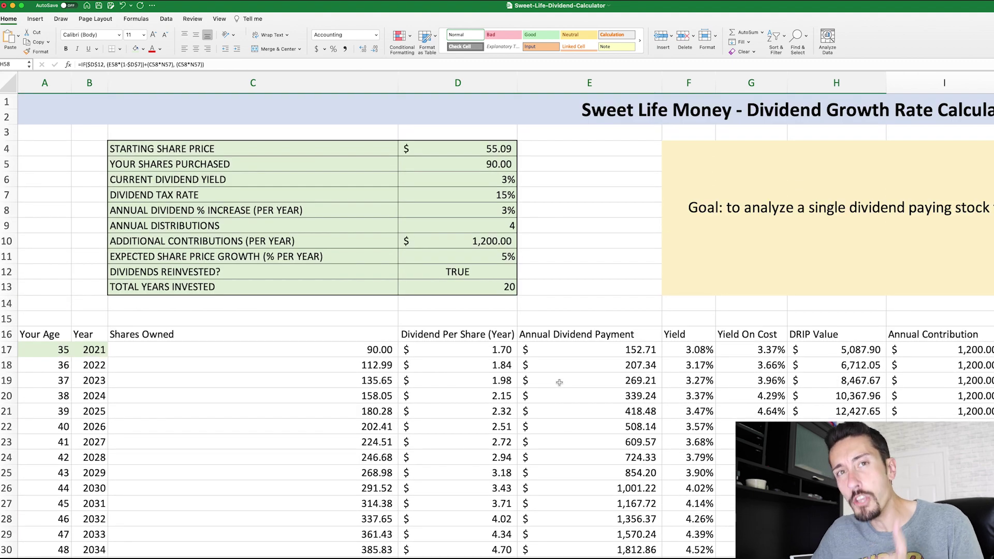